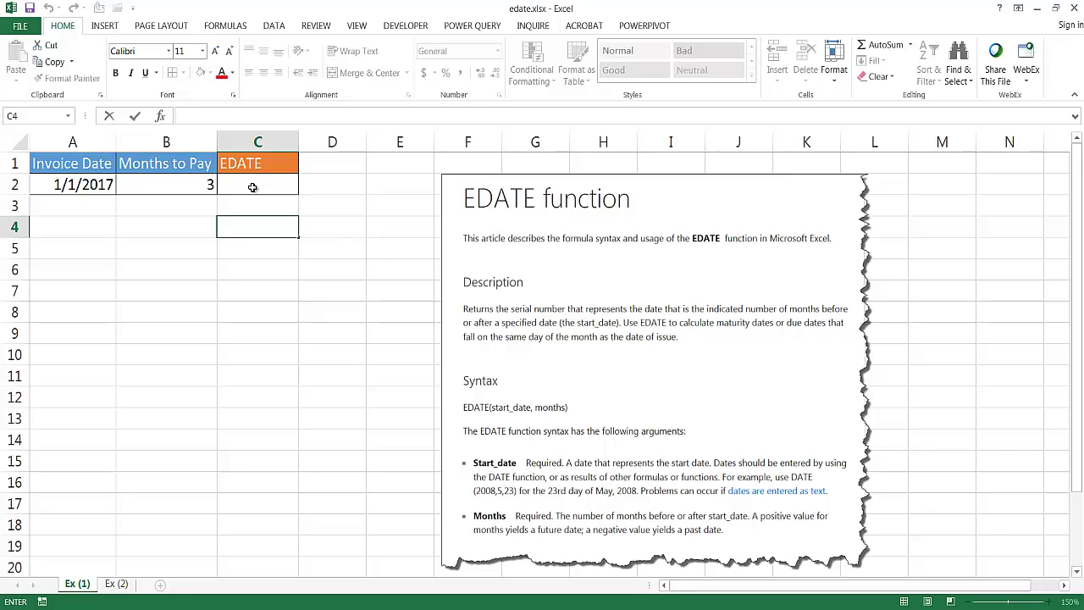
Enter the formula =EDATE(A2,B2) in cell C2, using the invoice date as start date and the months to pay.
click(93, 186)
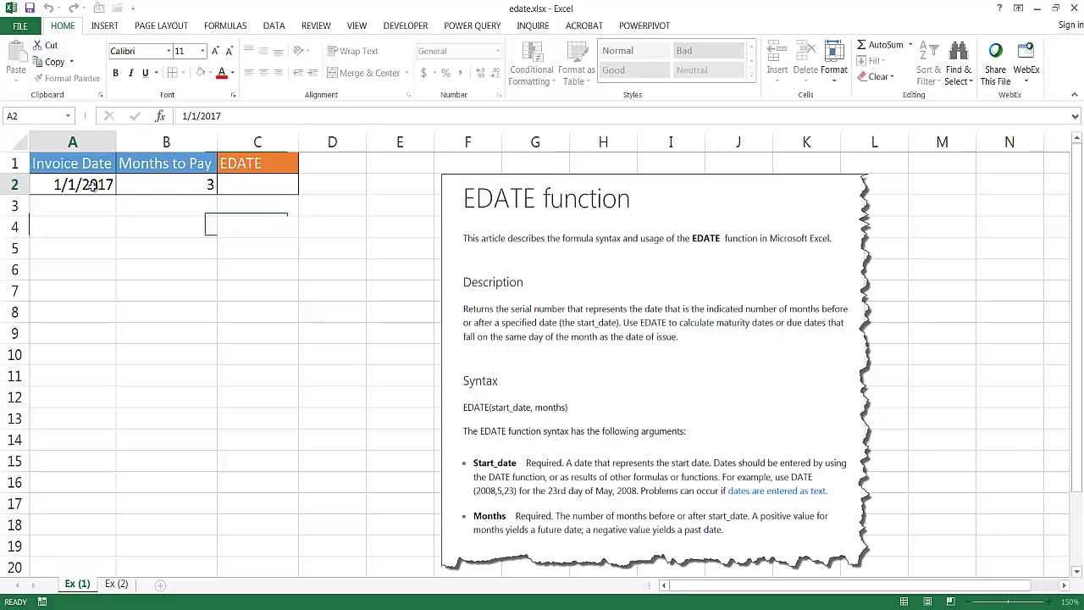
click(183, 189)
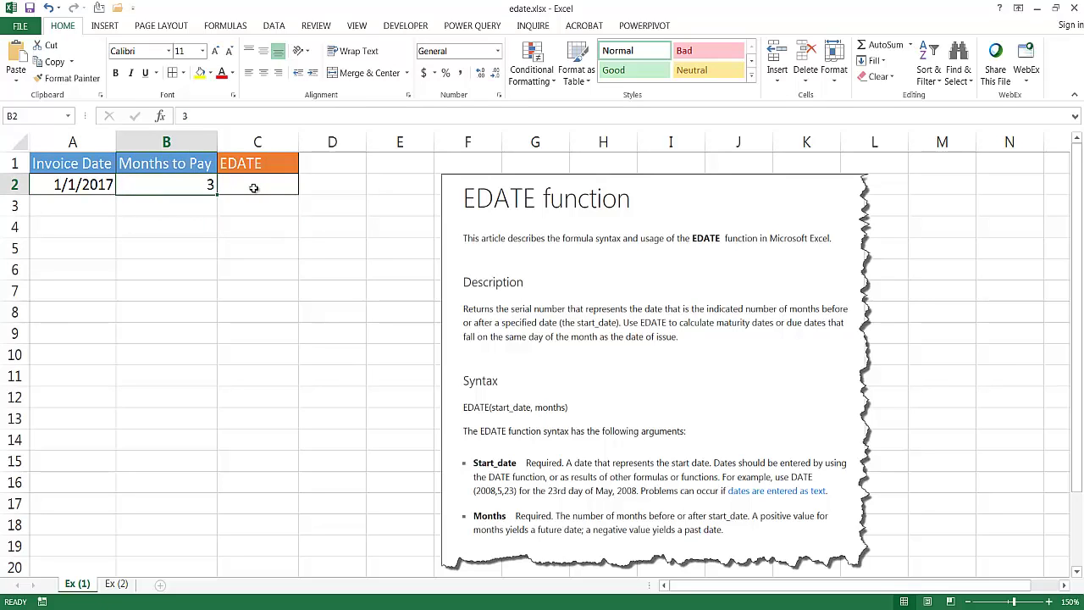
click(254, 188)
text(=)
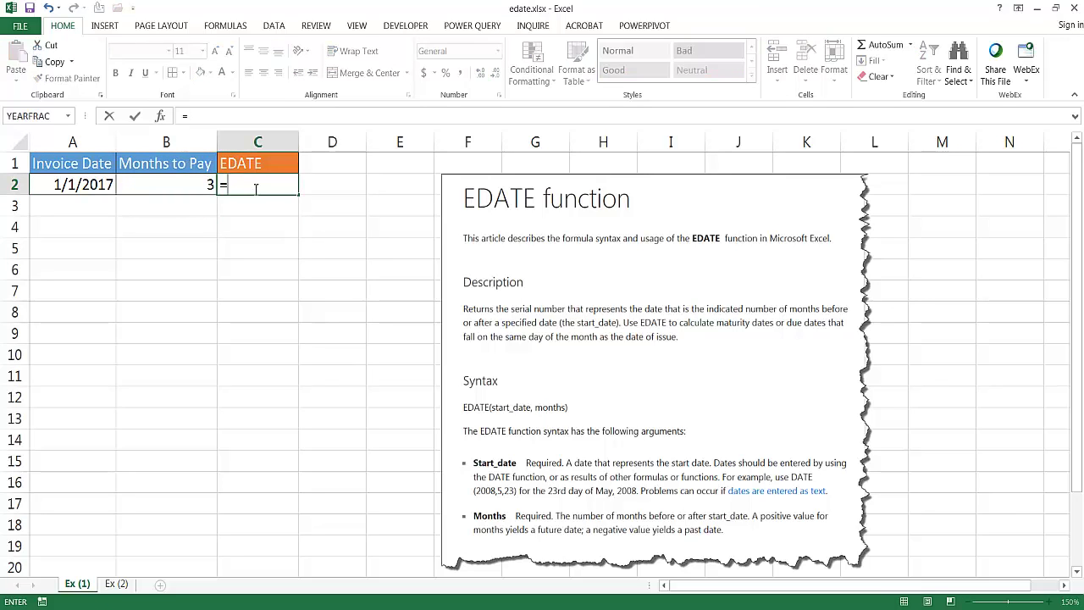
text(edate)
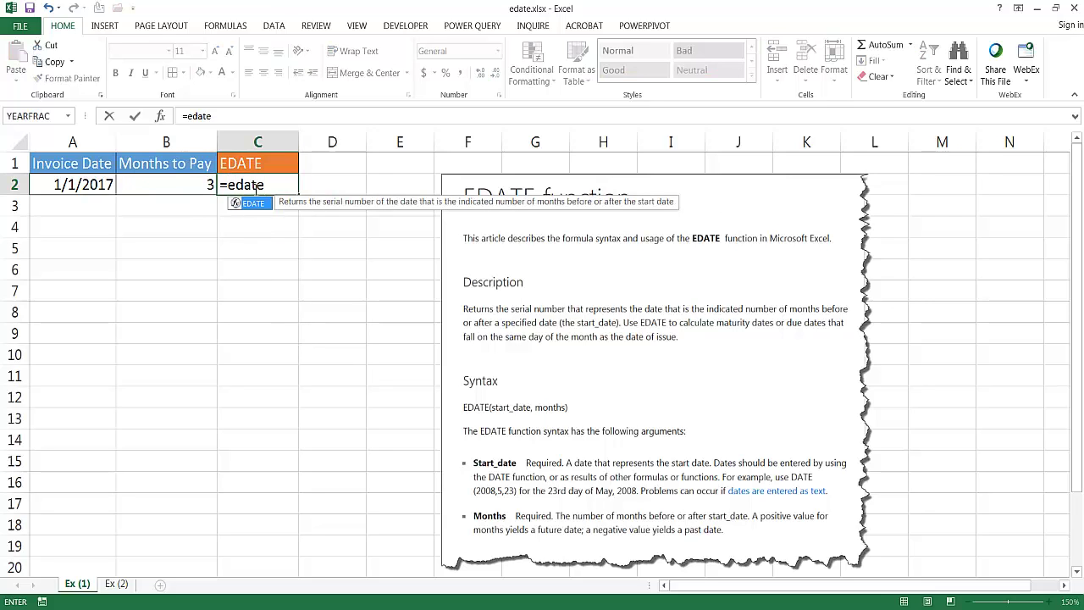
key(Tab)
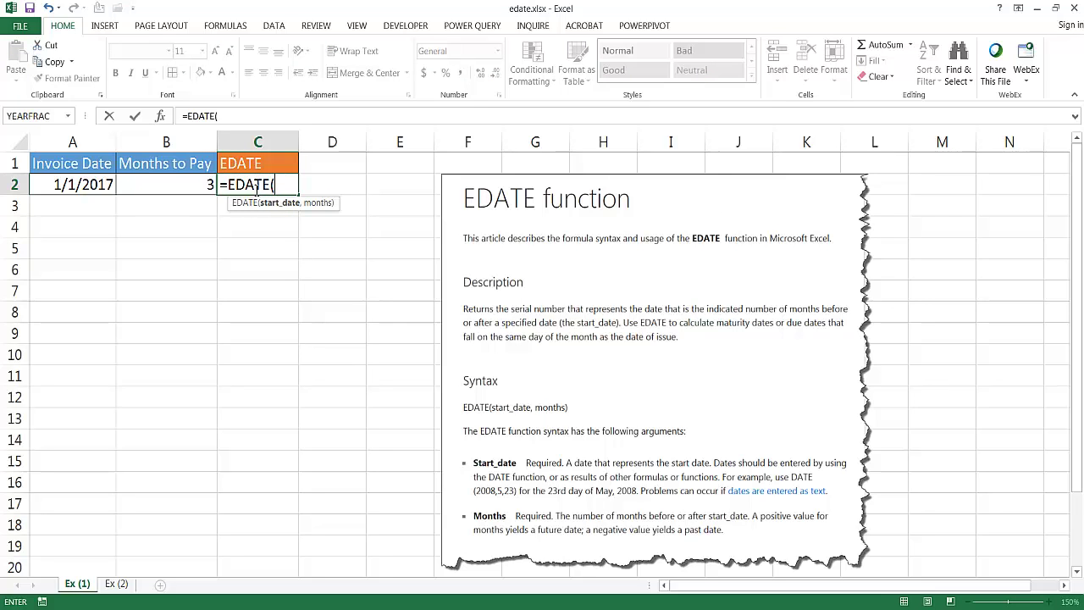
click(73, 185)
text(,)
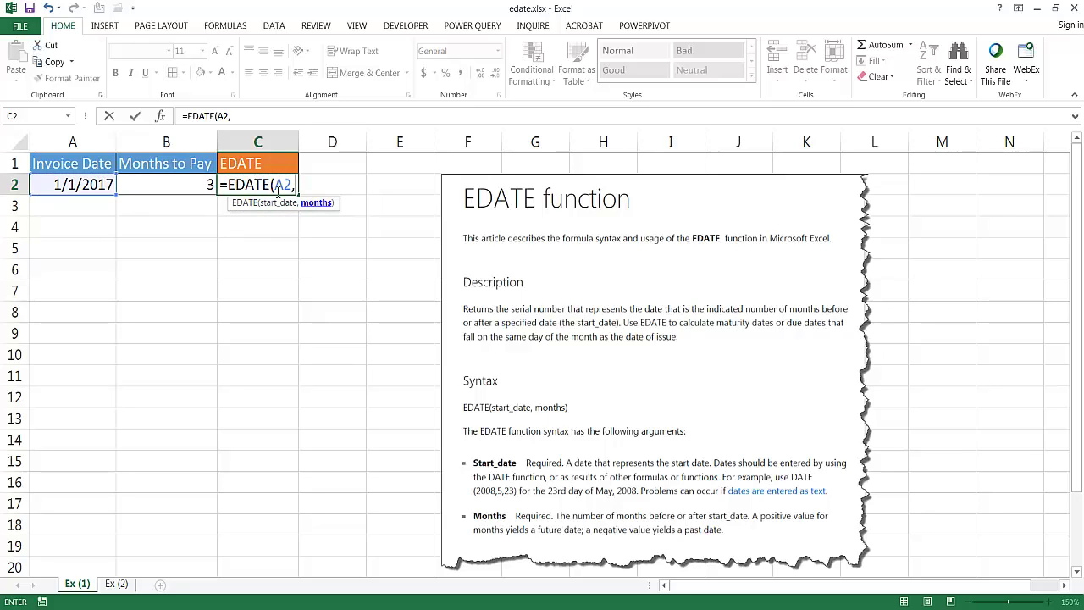
click(192, 181)
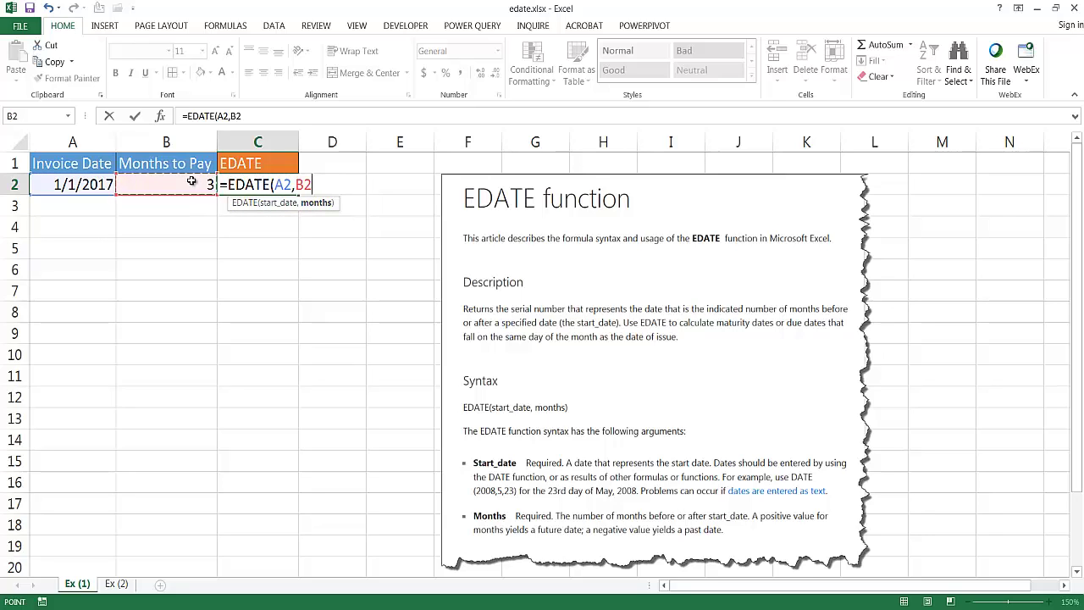
text())
key(Return)
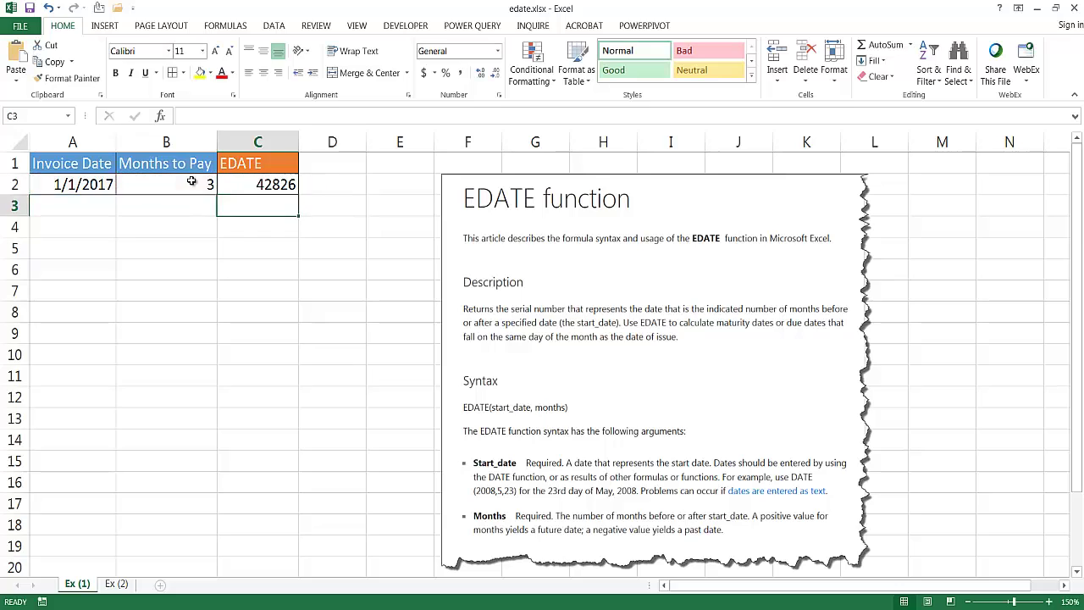
Format the EDATE result in cell C2 as Short Date.
click(263, 184)
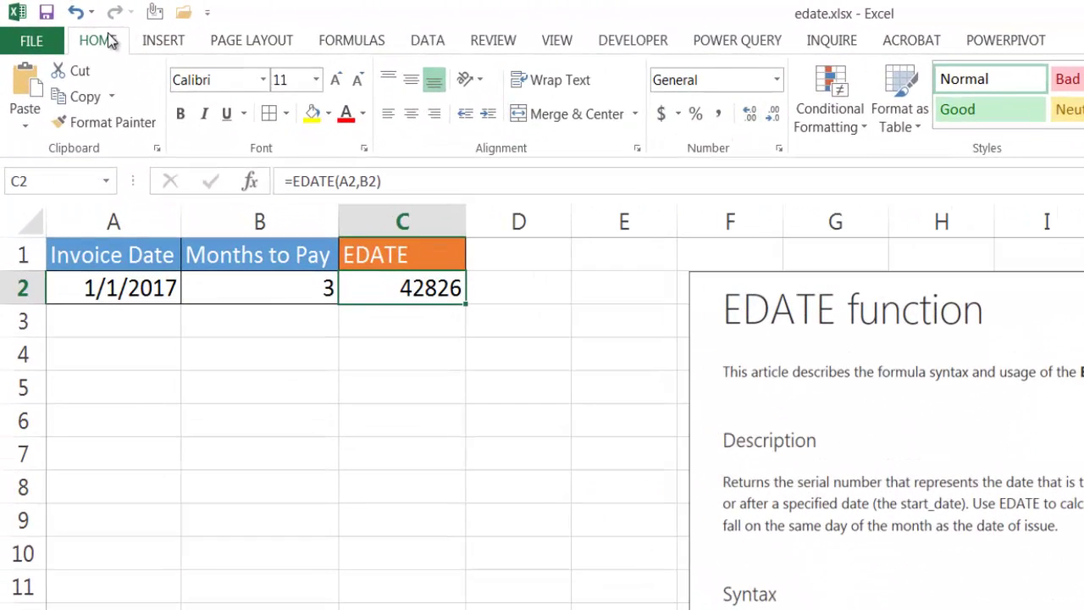
click(776, 79)
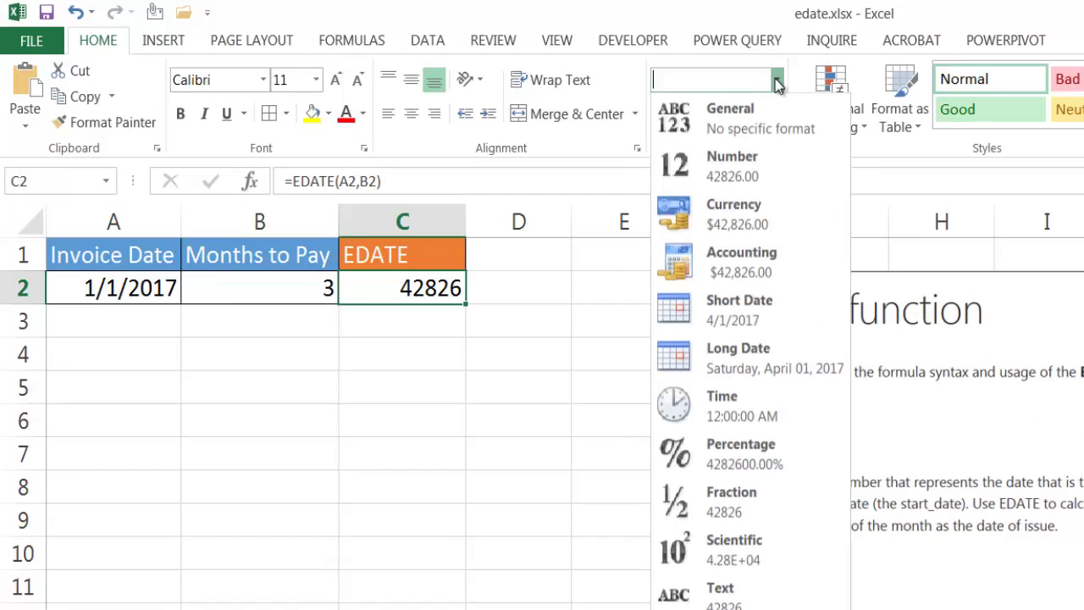
click(757, 320)
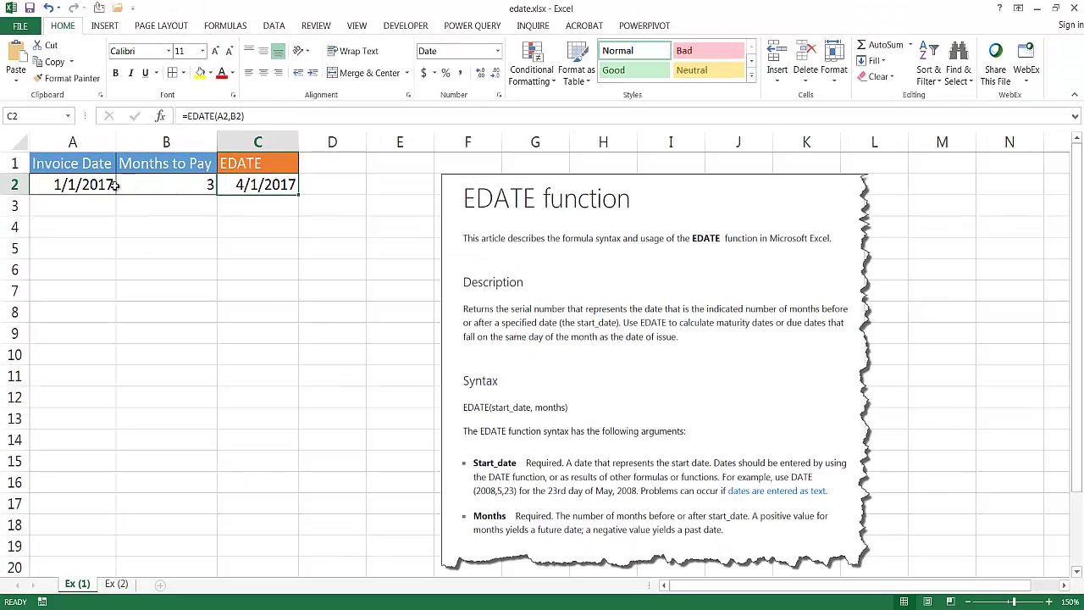
Change the invoice date in A2 to 1/31/2017 and the months to pay in B2 to 1.
click(82, 183)
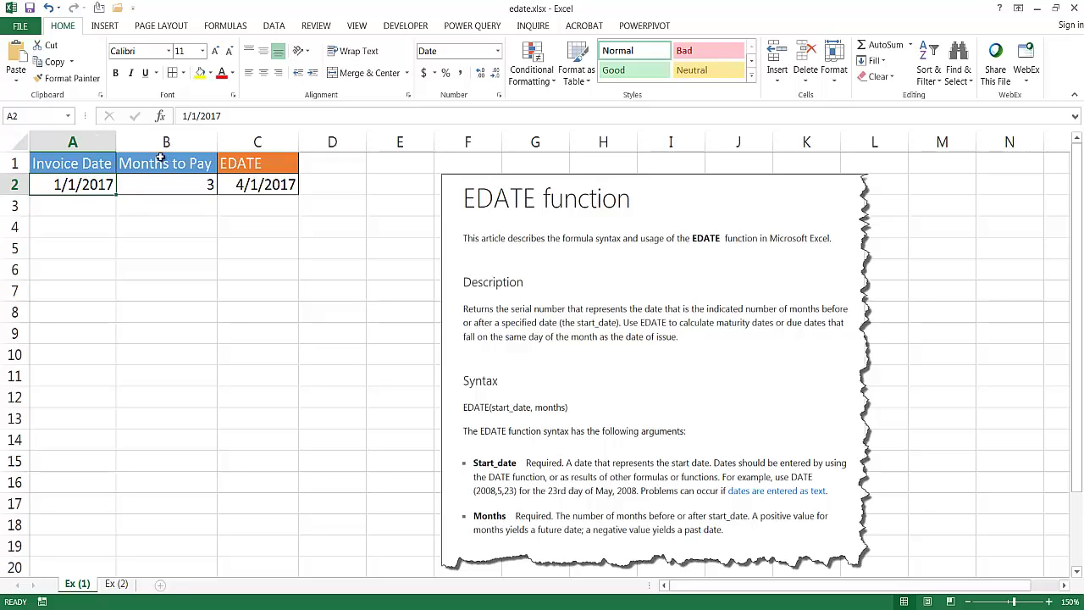
click(193, 116)
text(3)
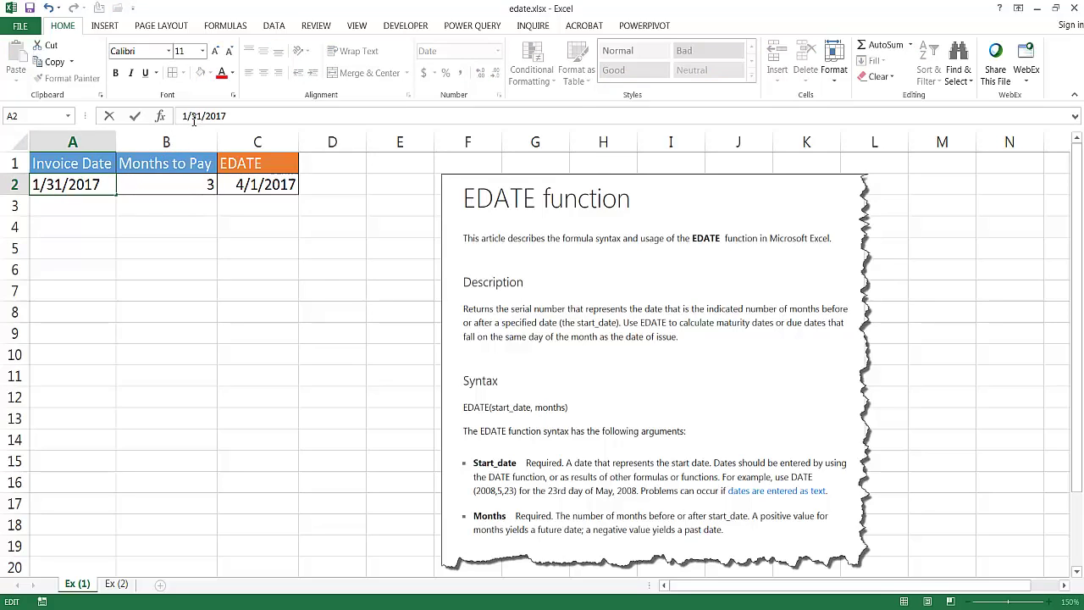
click(190, 189)
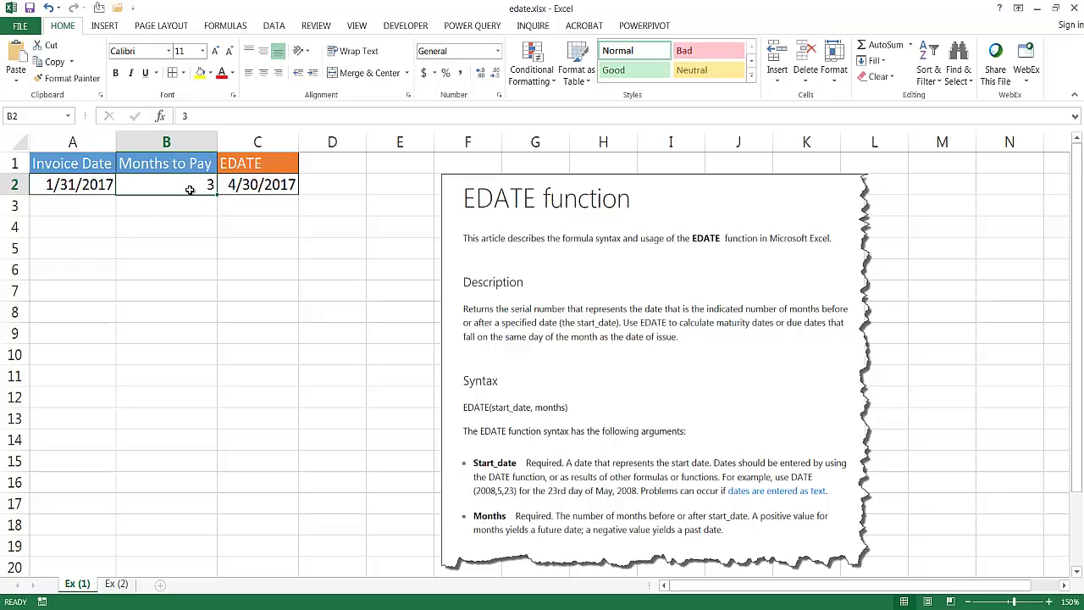
text(1)
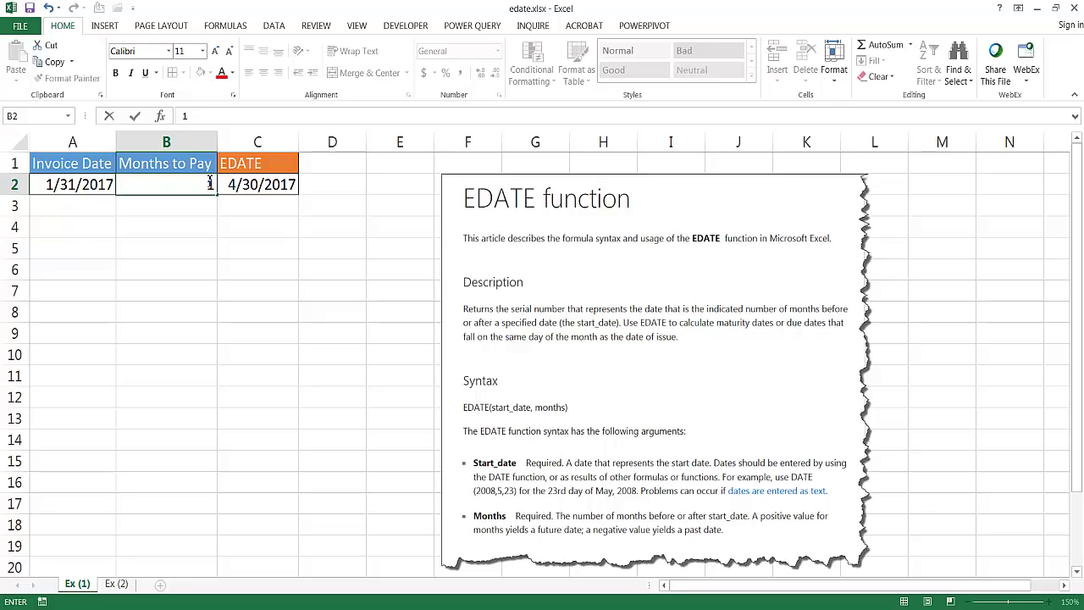
key(Return)
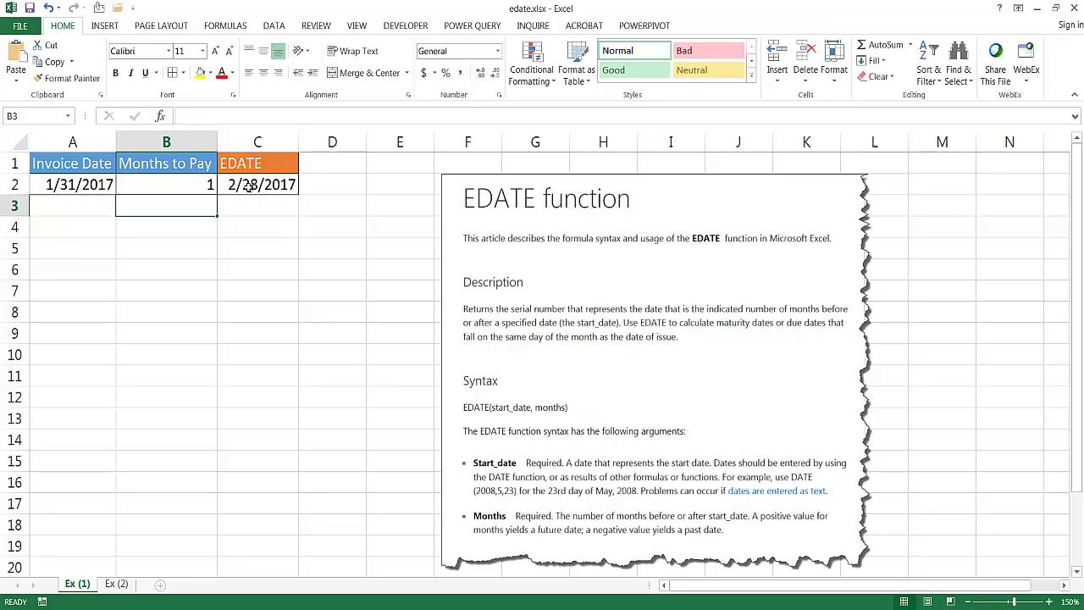
click(248, 191)
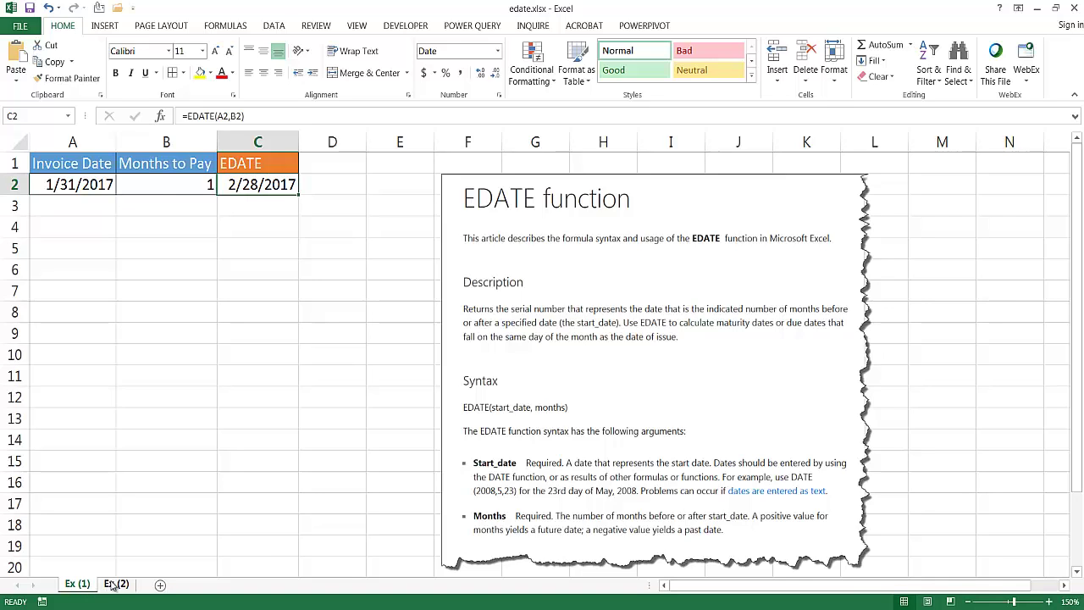
Switch to the Ex (2) sheet and enter the birth date in cell A2.
click(115, 585)
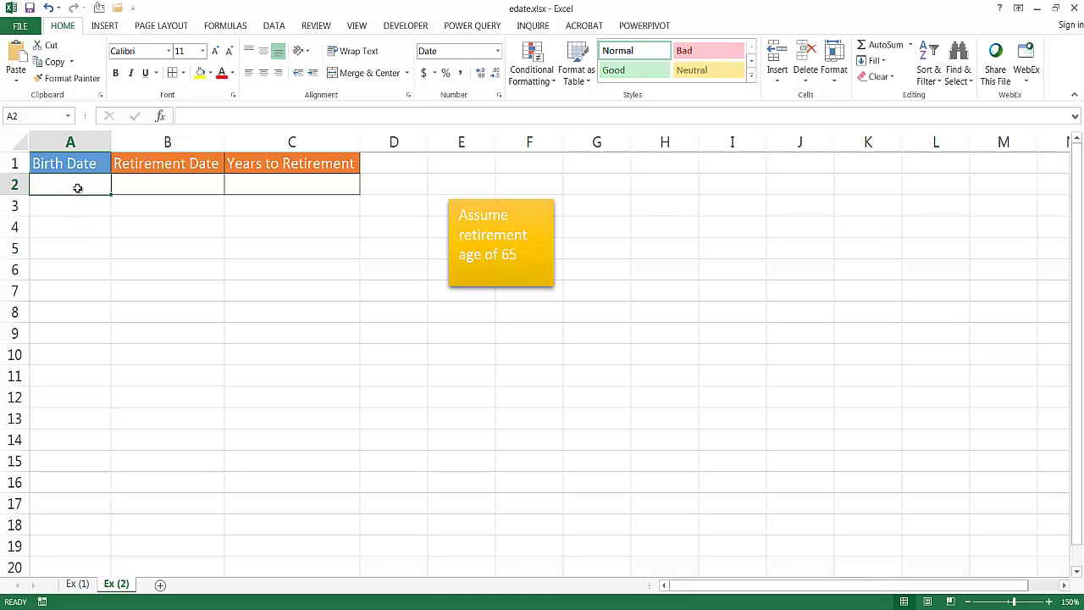
text(1/1)
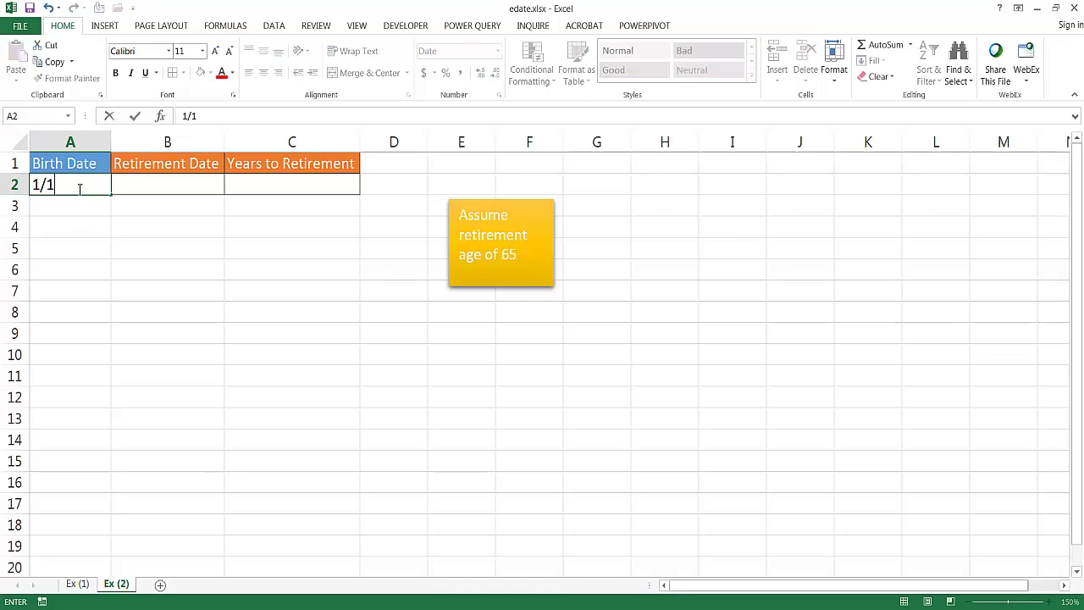
text(/19)
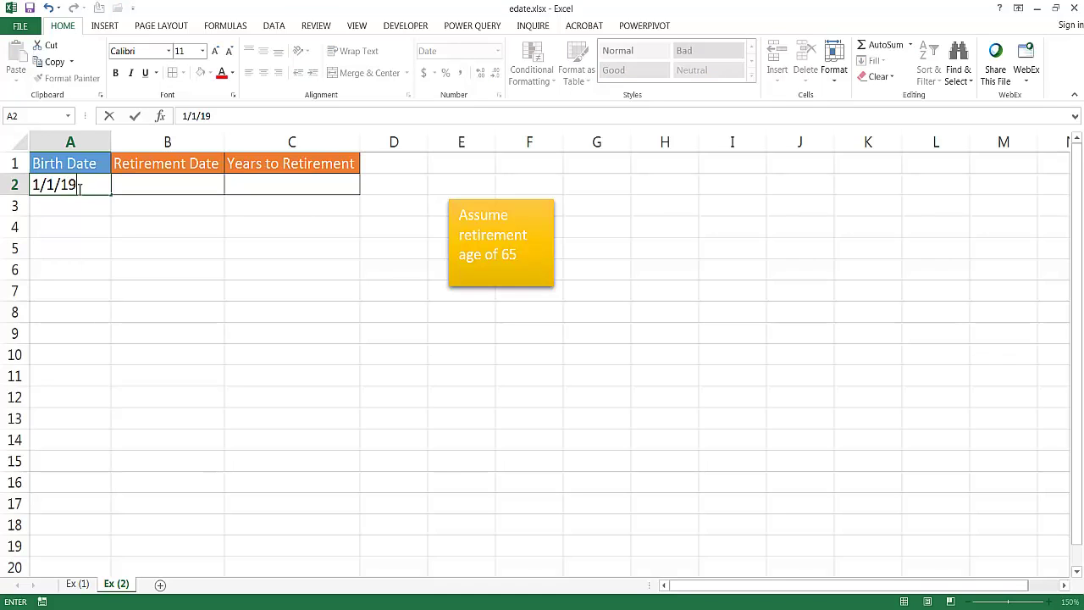
text(65)
Calculate the retirement date in cell B2 with the formula =EDATE(A2,12*65).
click(149, 187)
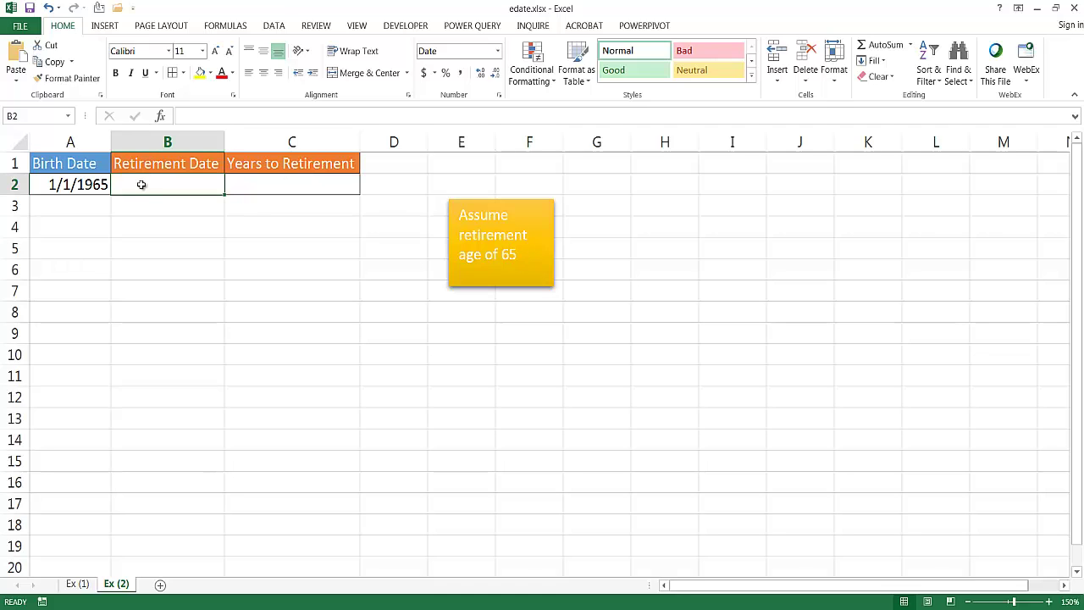
text(=edate)
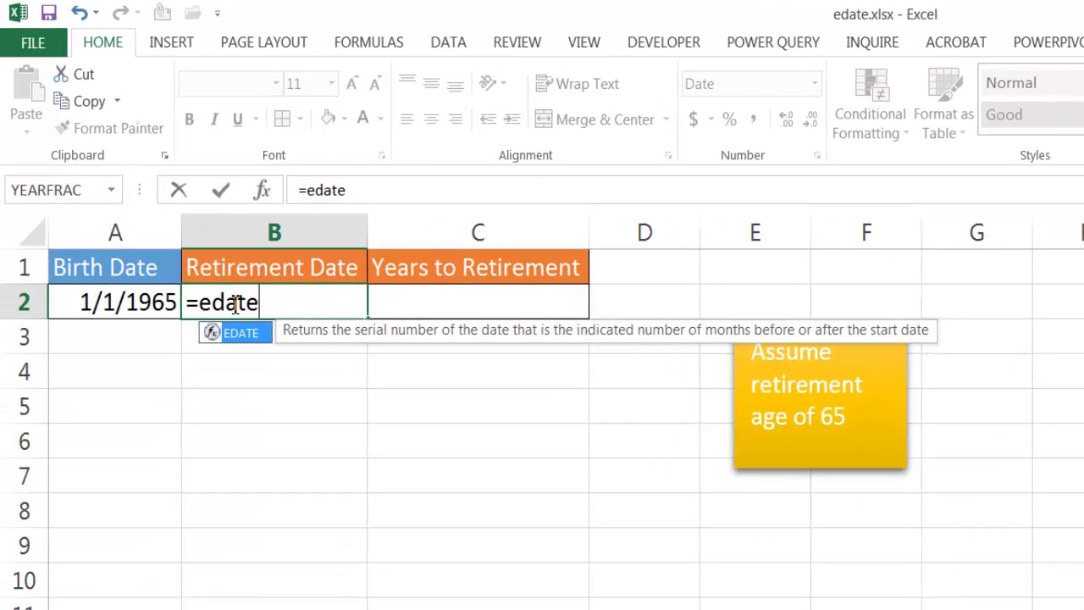
key(Tab)
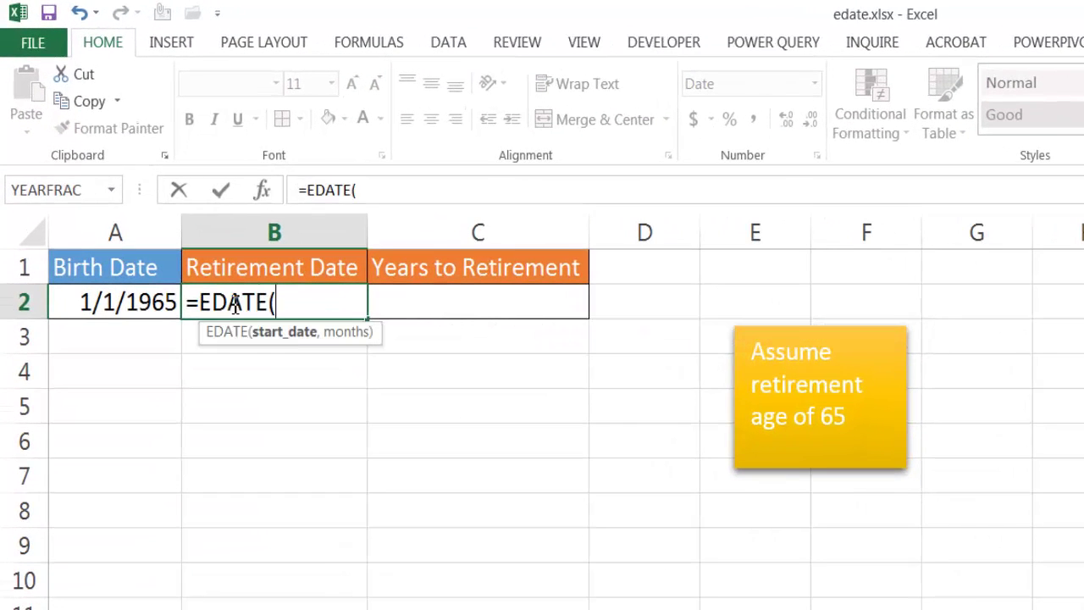
click(135, 306)
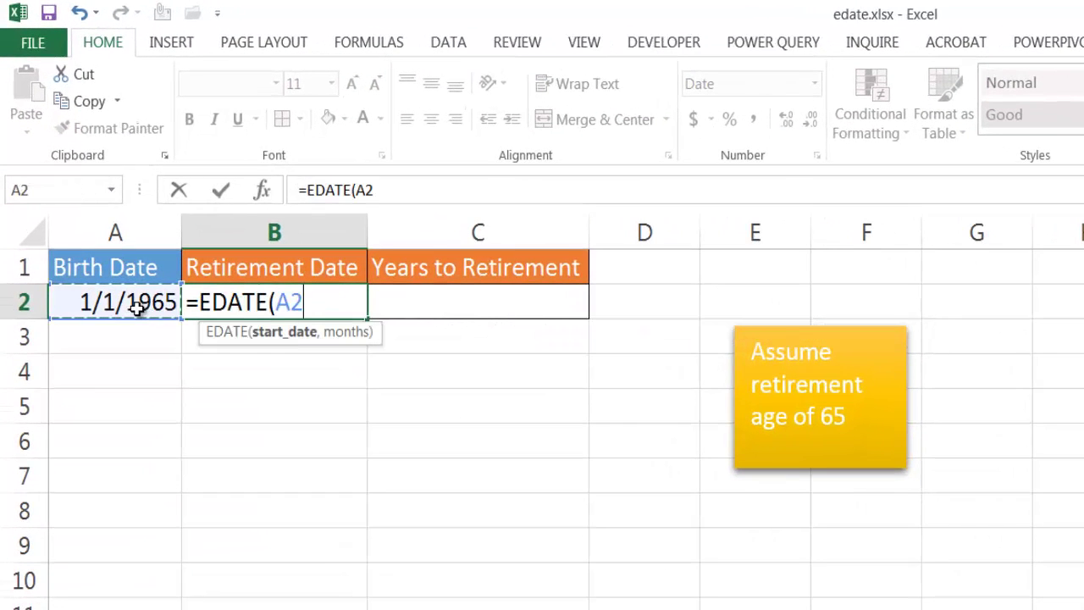
text(,)
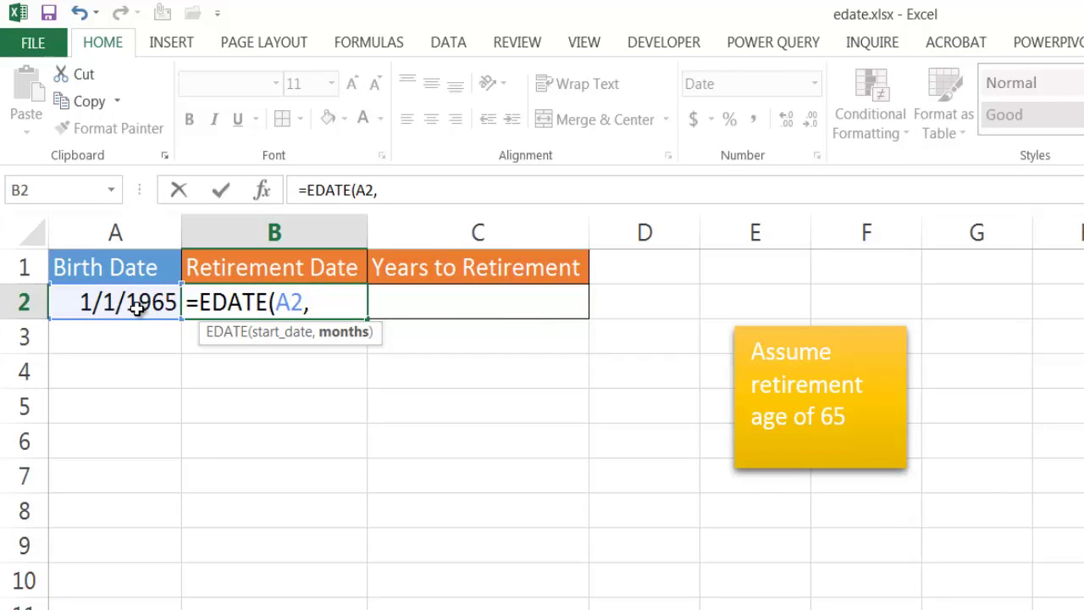
text(12*65))
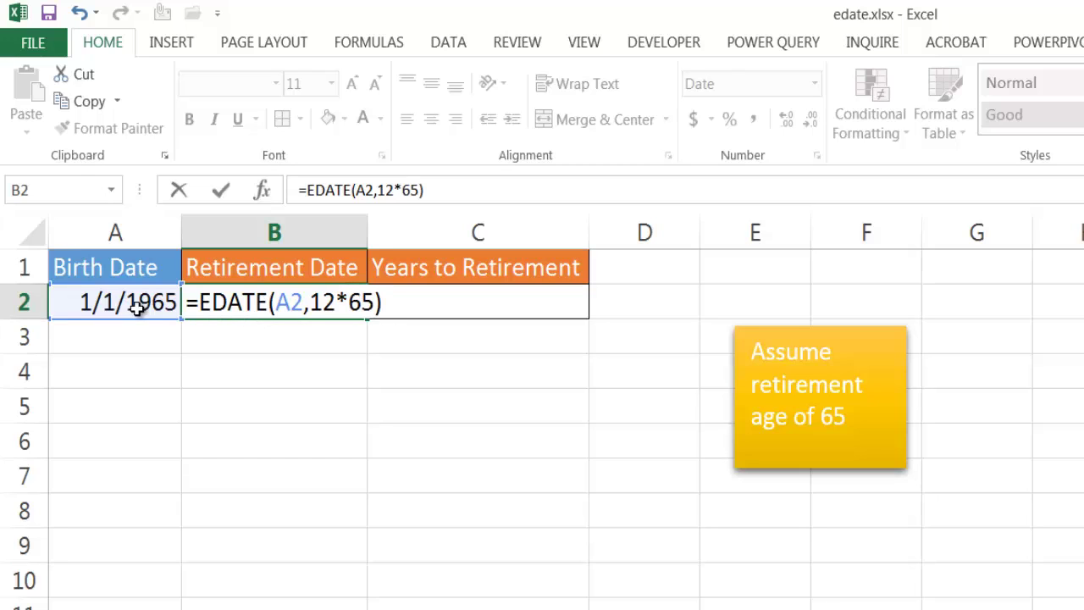
key(Return)
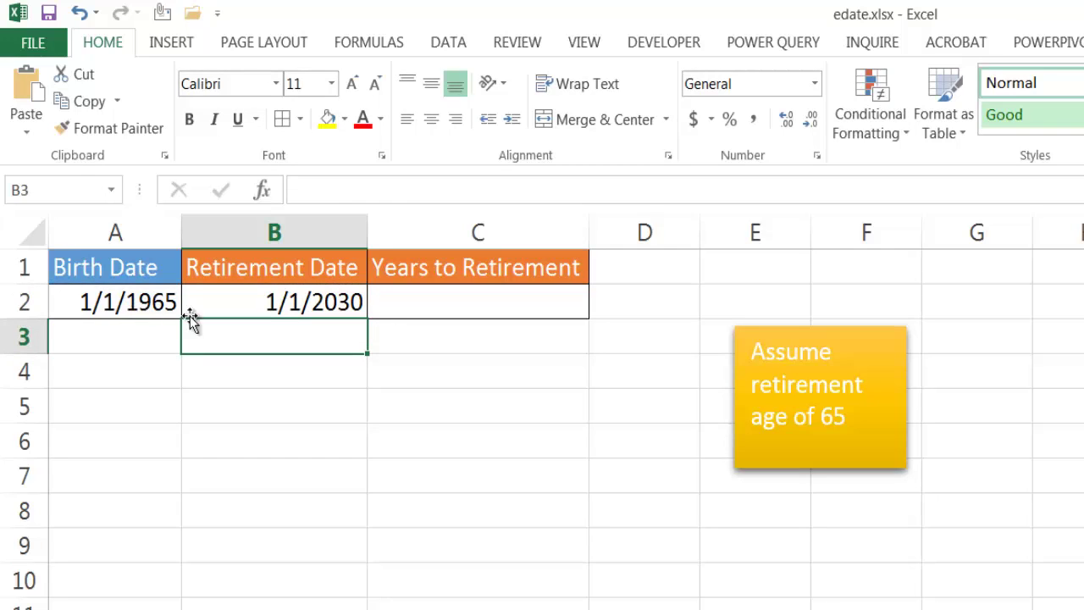
key(Up)
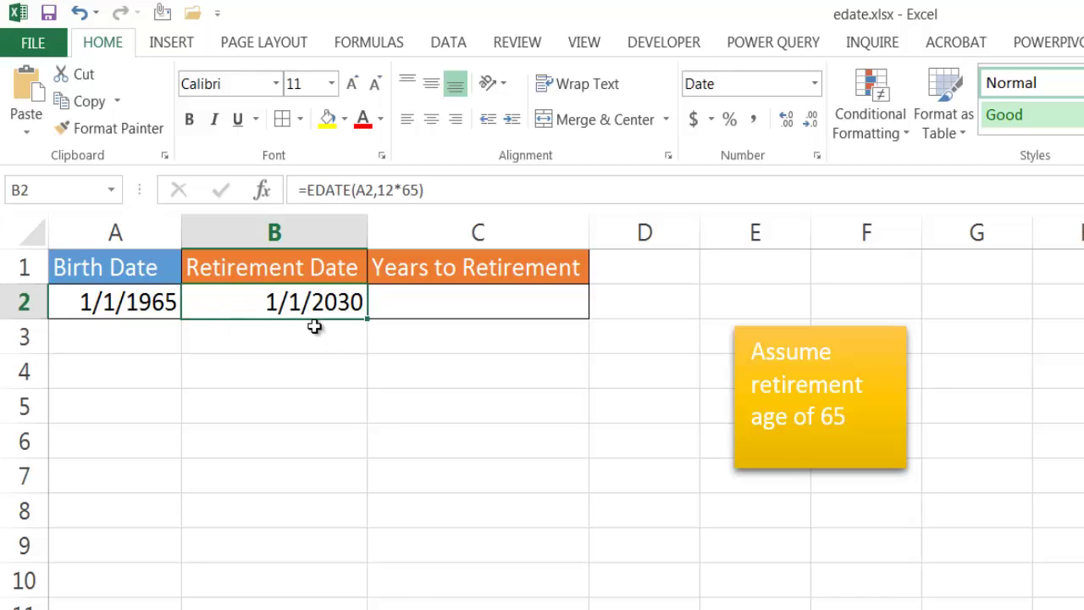
Calculate the years to retirement in cell C2 with the formula =YEARFRAC(TODAY(),B2).
click(415, 300)
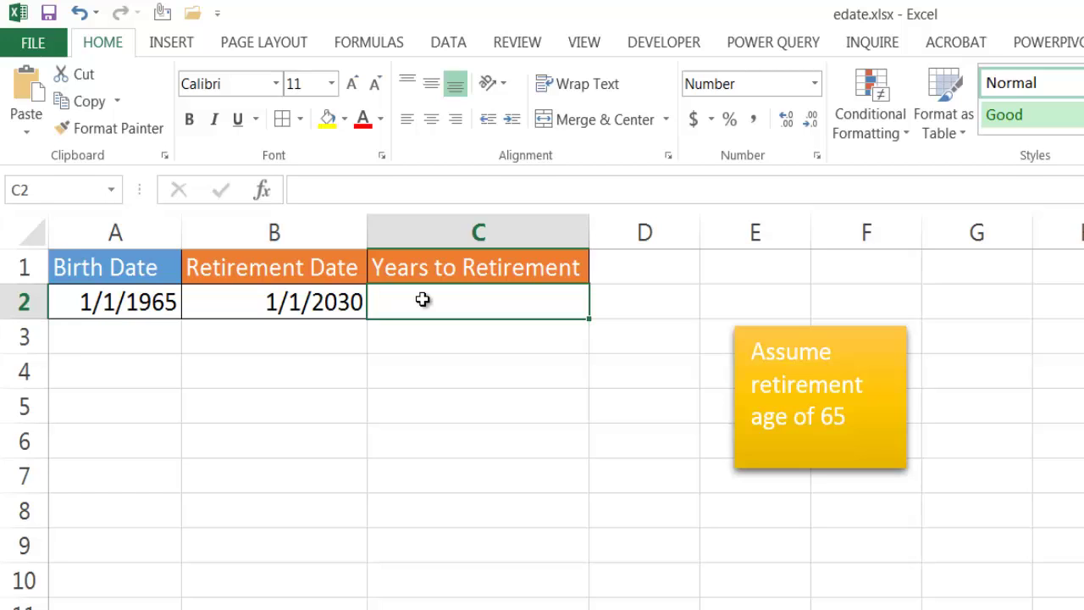
text(=ye)
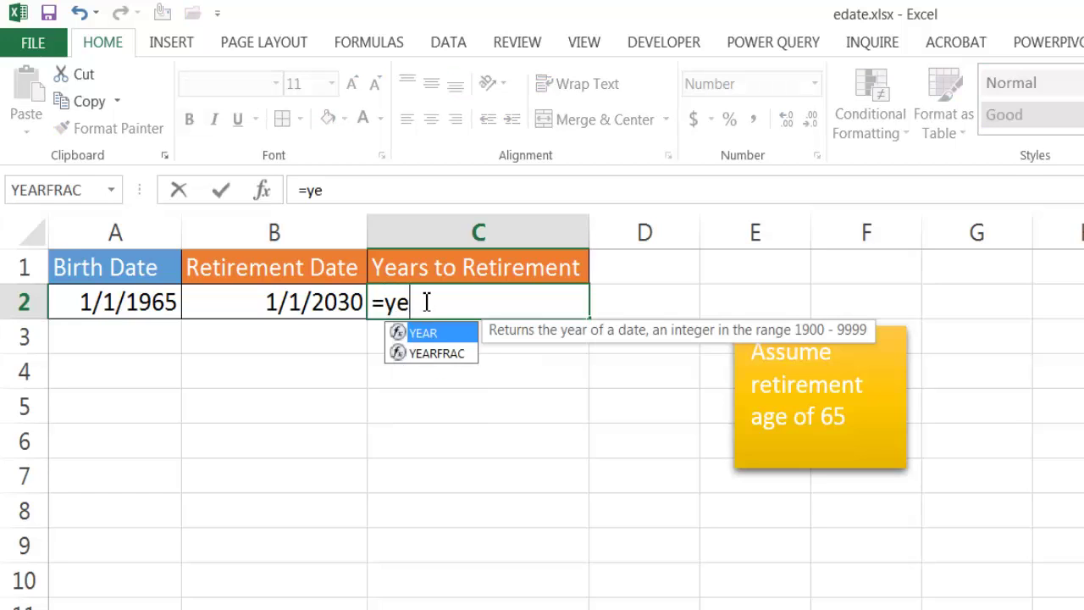
text(a)
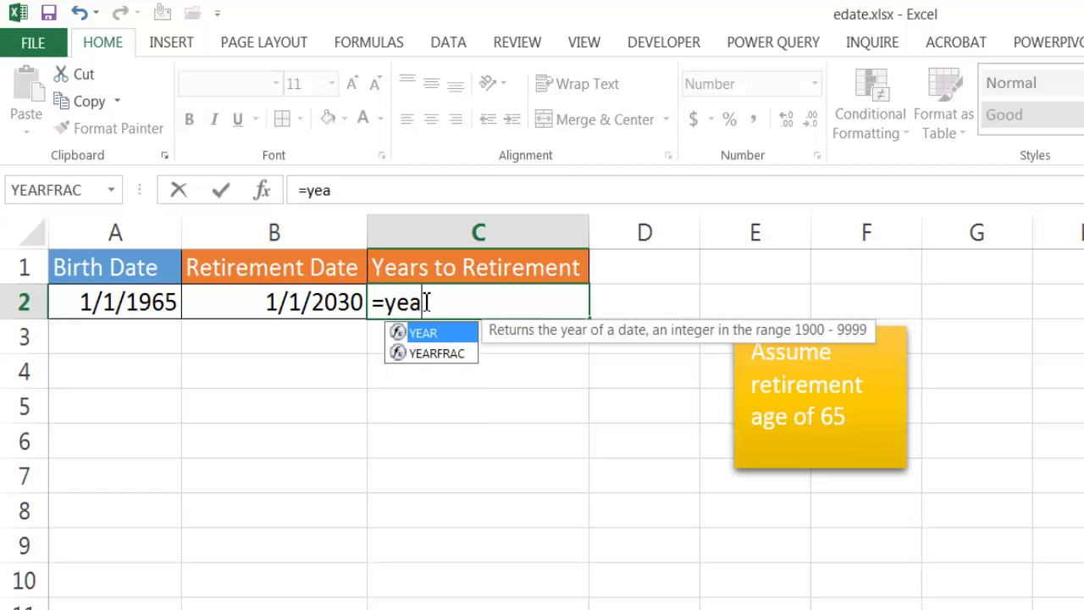
click(440, 358)
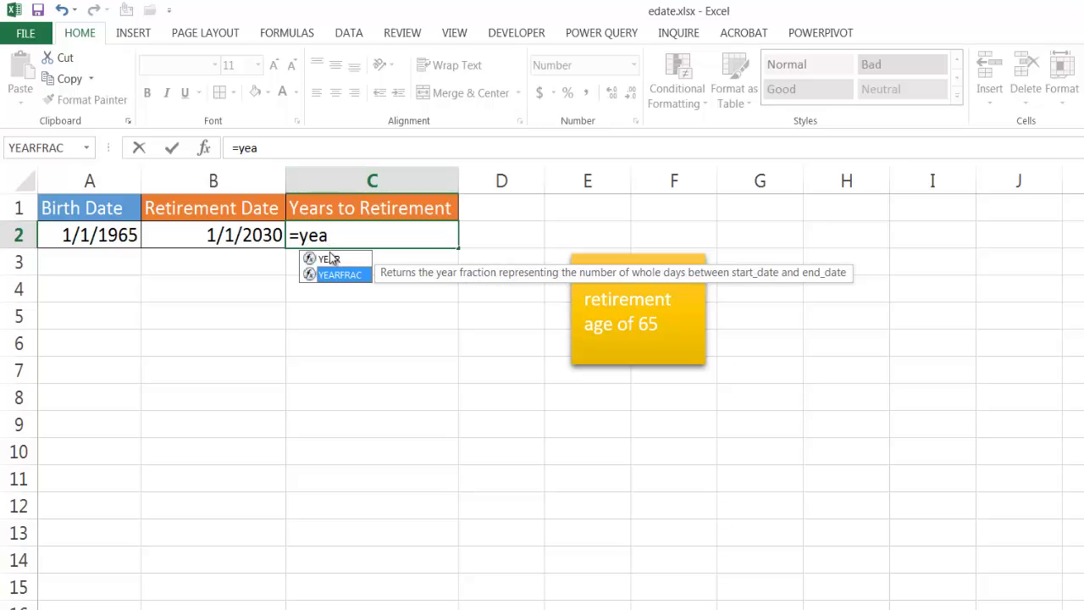
double_click(333, 274)
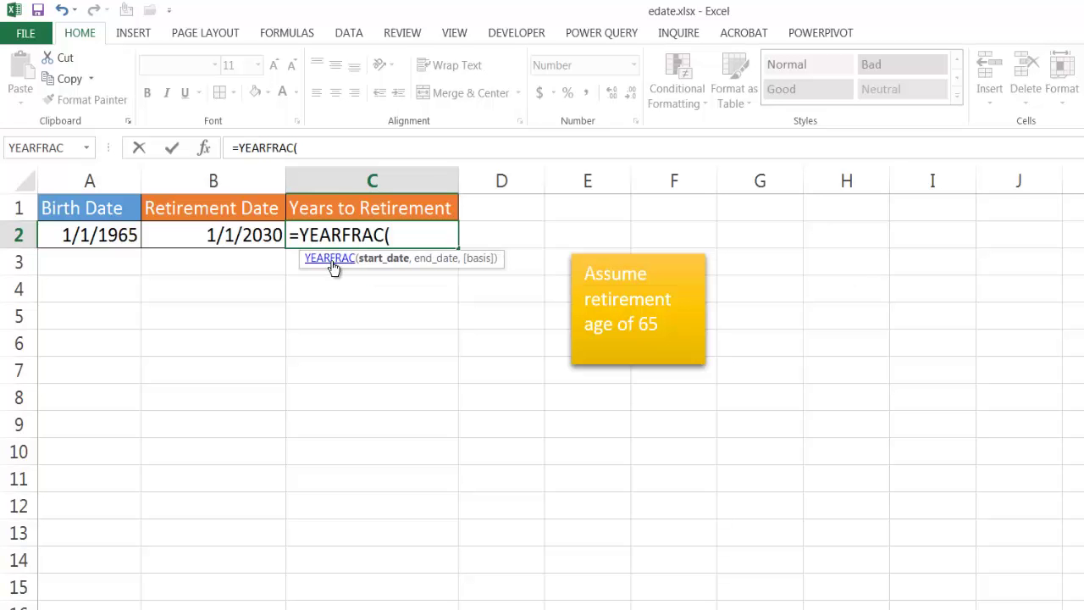
text(to)
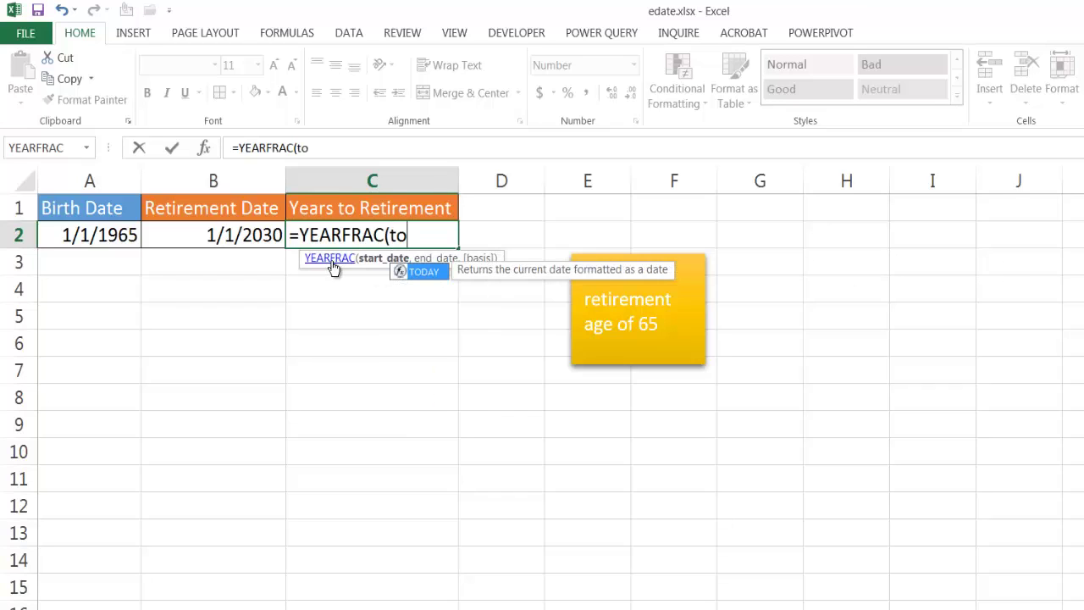
text(d)
key(Tab)
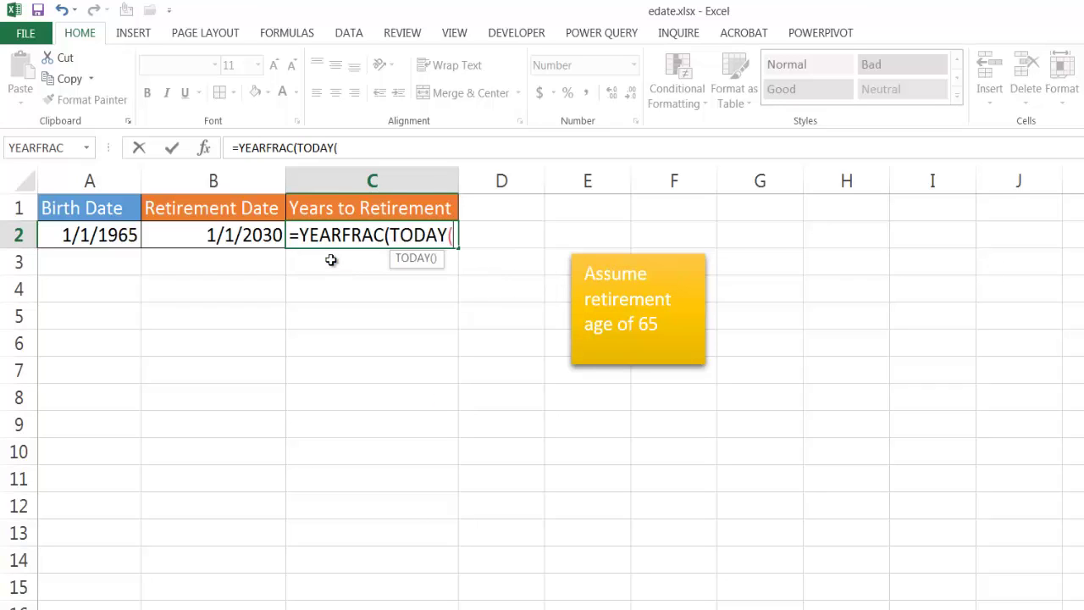
text(),)
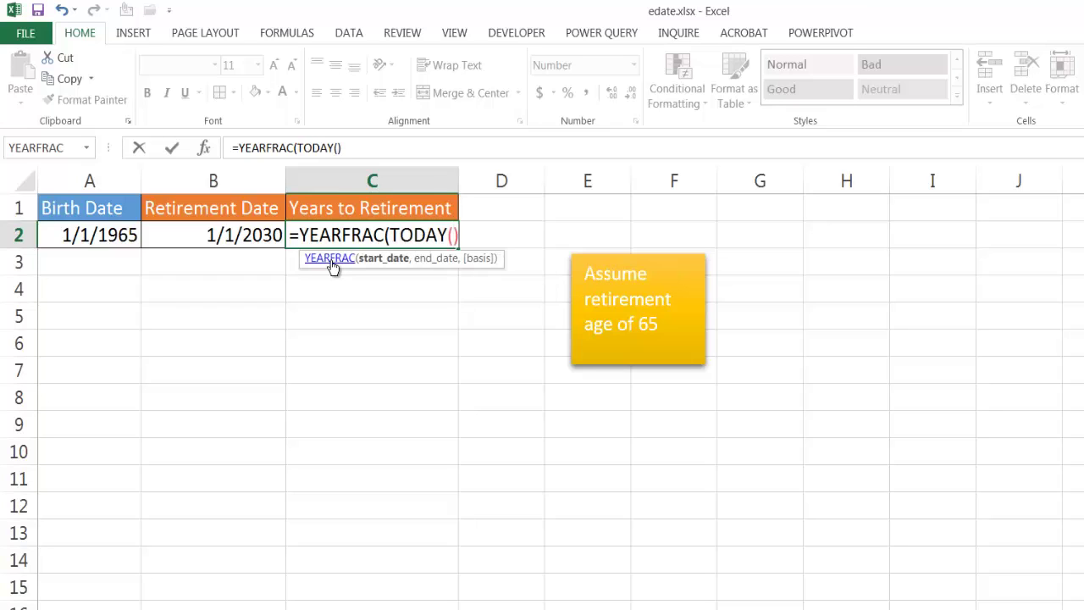
click(257, 233)
text())
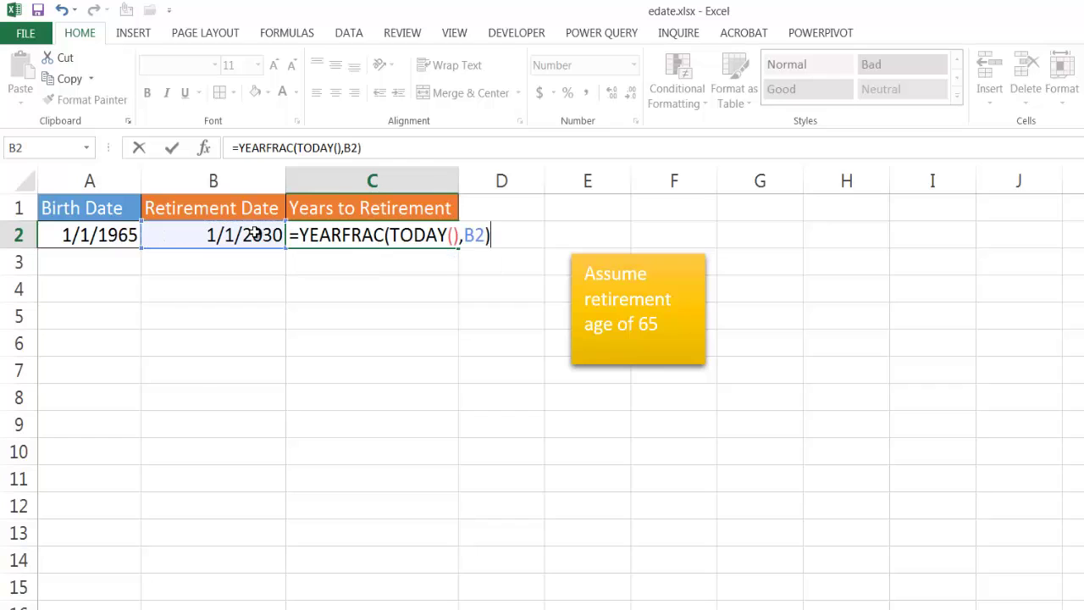
key(Return)
click(352, 230)
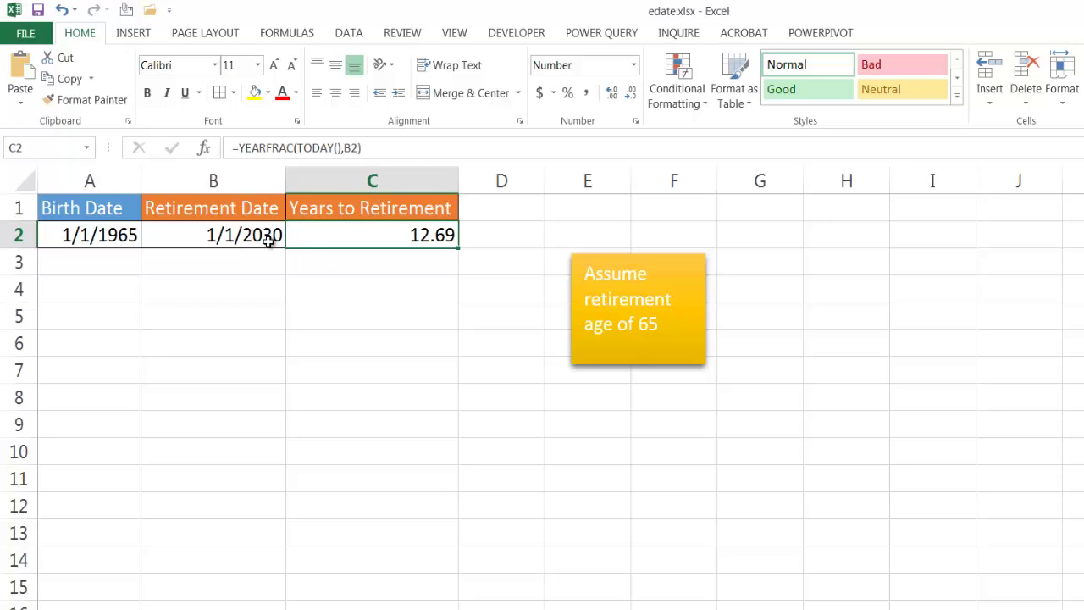
click(234, 237)
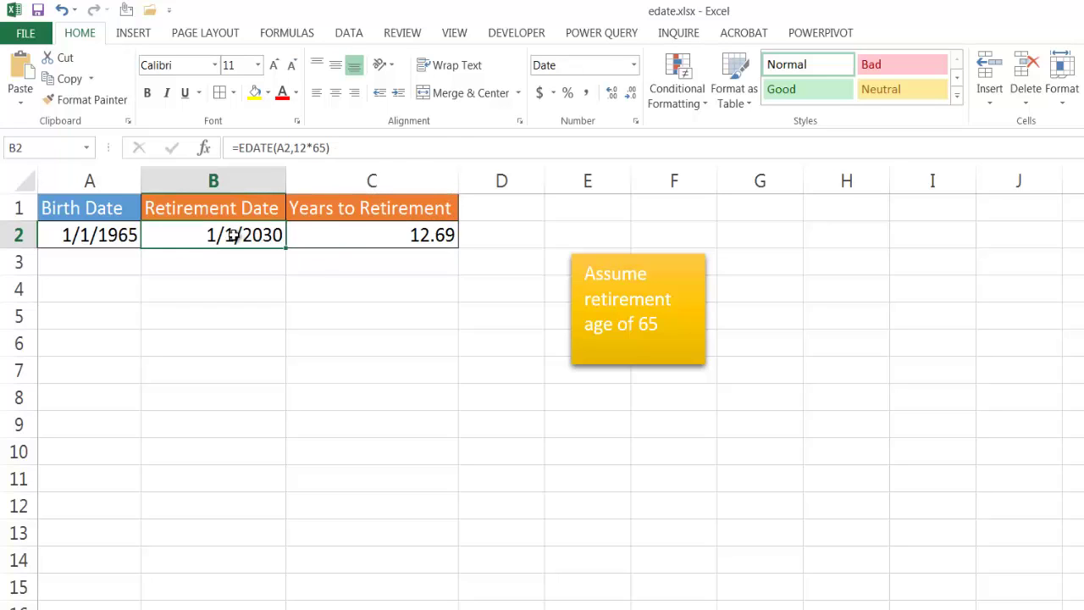
click(353, 240)
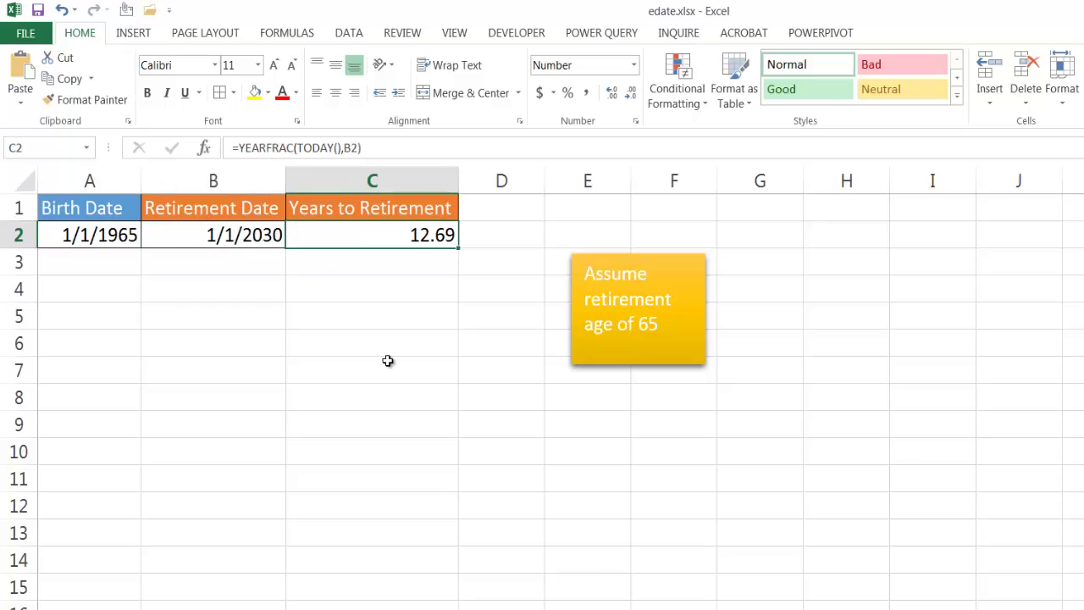